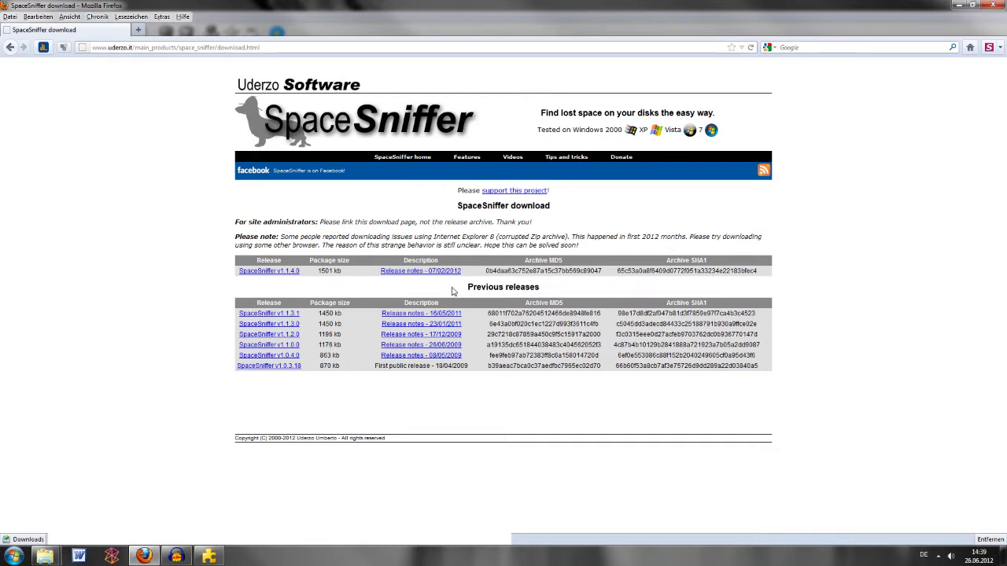
- In SpaceSniffer, reposition the Choose drives dialog and start scanning drive A:
click(175, 47)
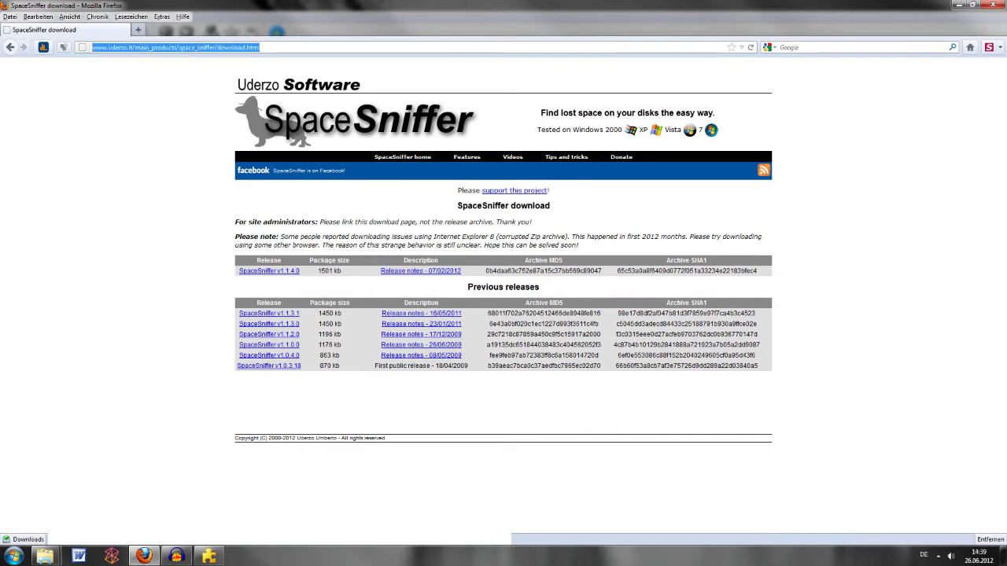
click(279, 169)
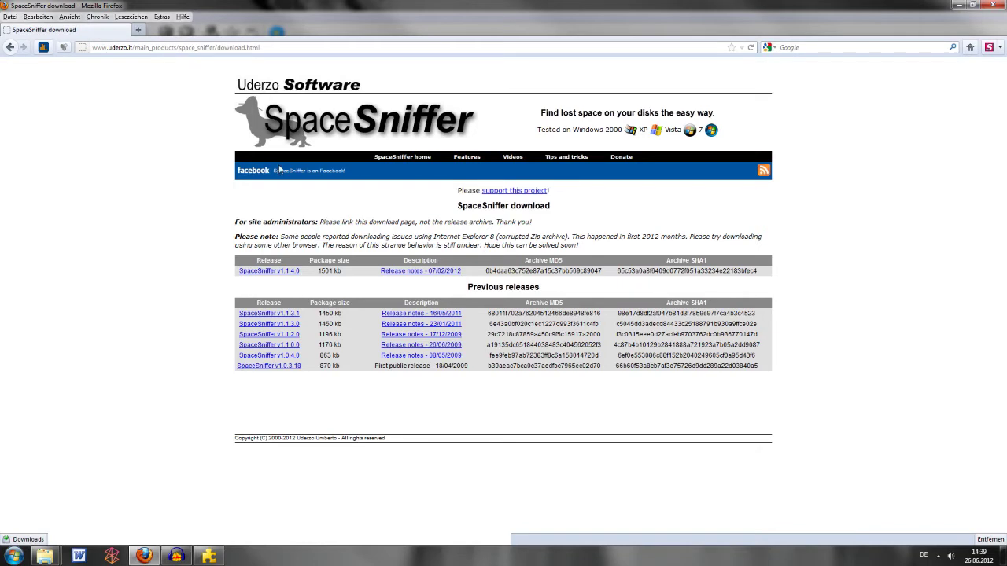
click(958, 5)
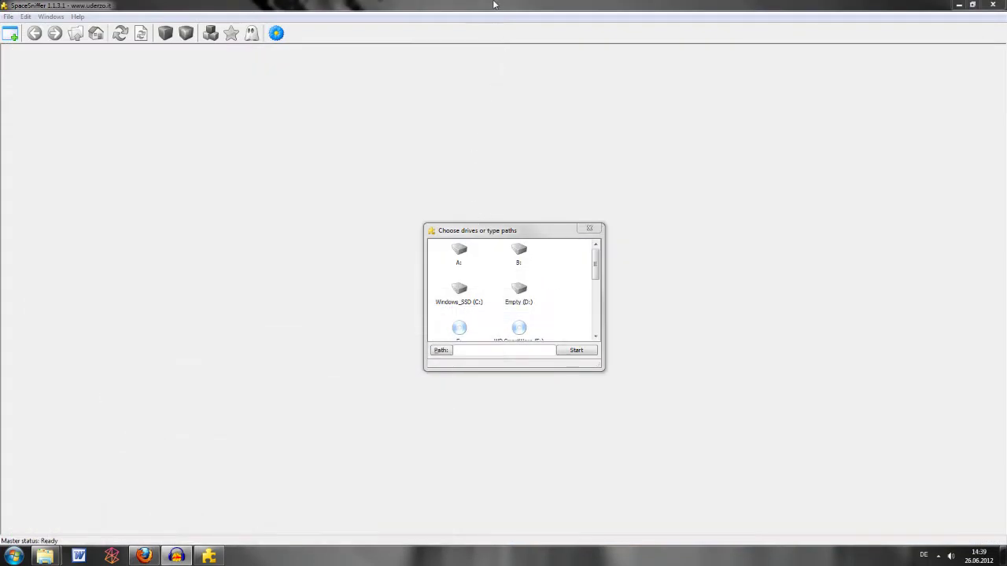
drag(498, 234, 483, 224)
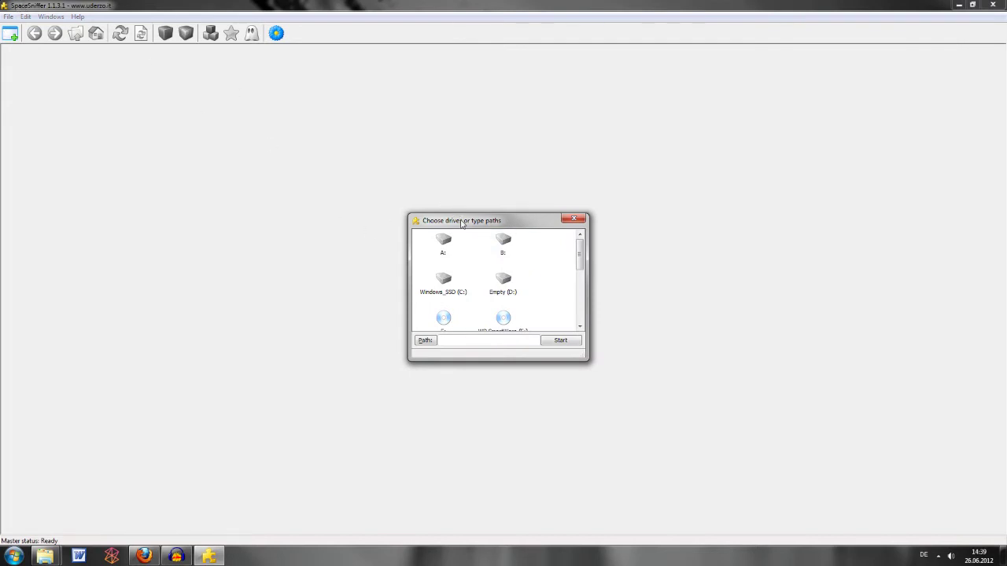
drag(502, 223, 502, 196)
mouse_move(580, 224)
mouse_down()
mouse_move(580, 263)
mouse_move(582, 226)
mouse_up()
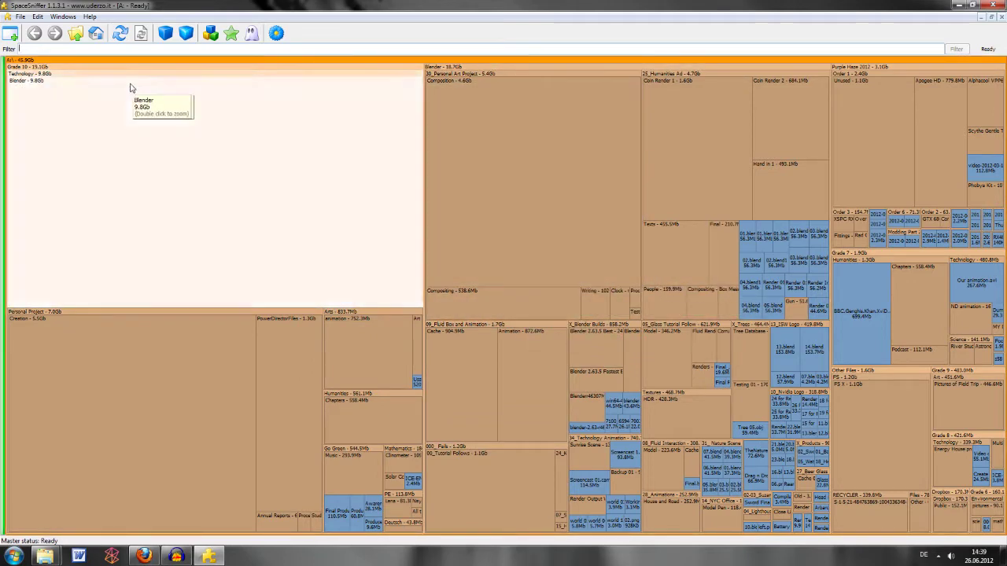
- Zoom into Technology, then Coin Render 1, then return to the A:\ root view
double_click(92, 79)
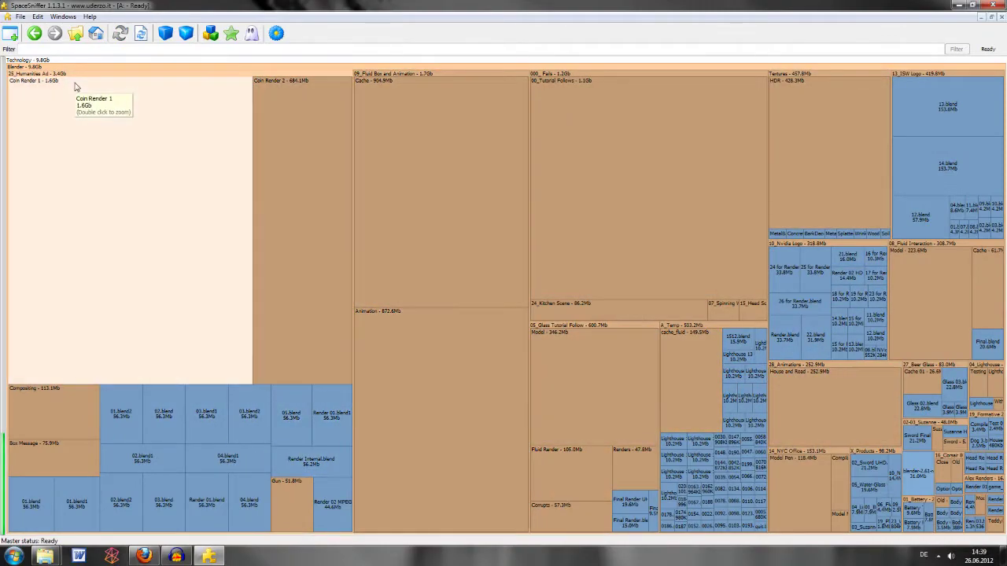
double_click(76, 87)
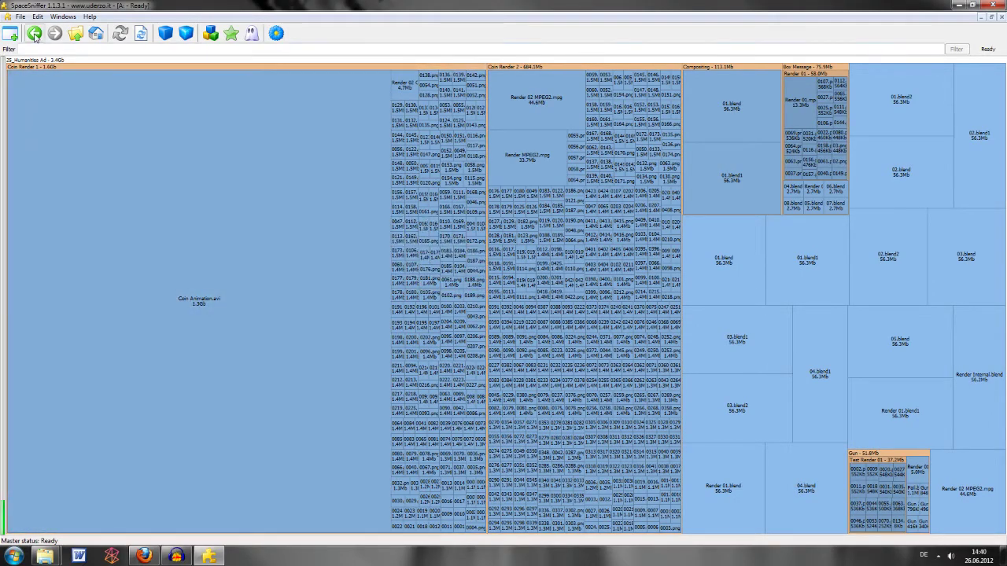
click(35, 33)
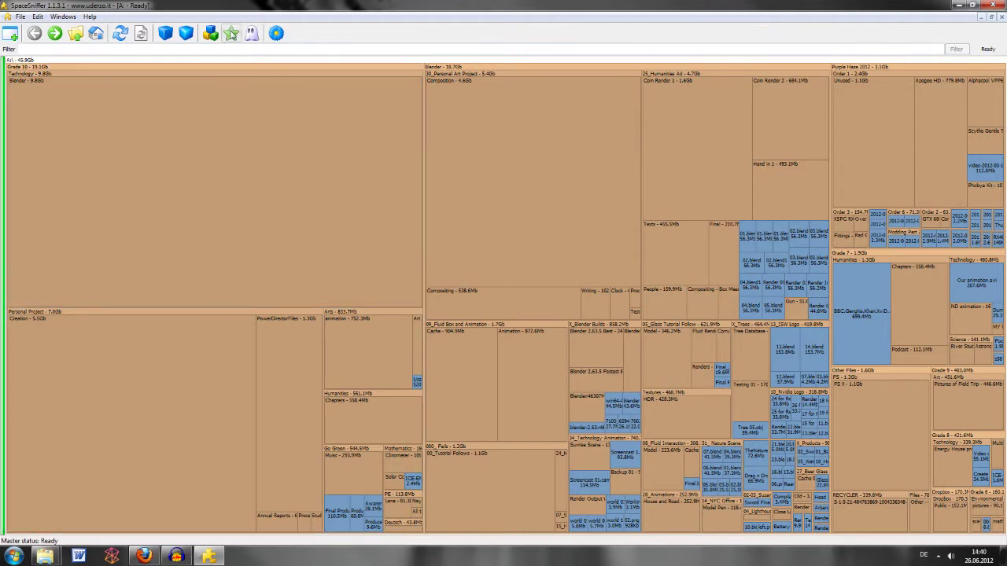
- Add drive A:'s 100.4 GB of free space to the treemap
click(231, 33)
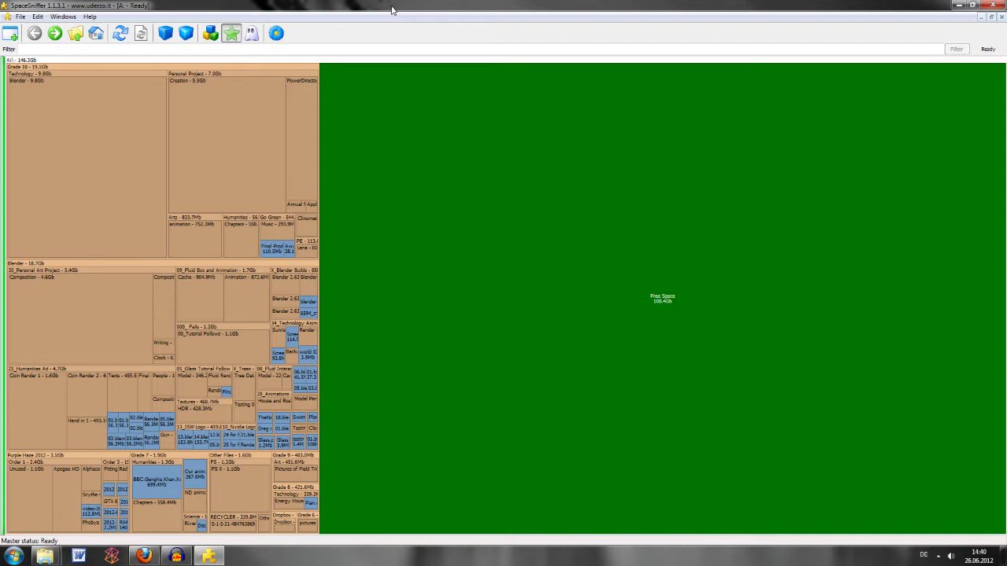
- Switch the treemap to the Use File Classes colour style
click(211, 33)
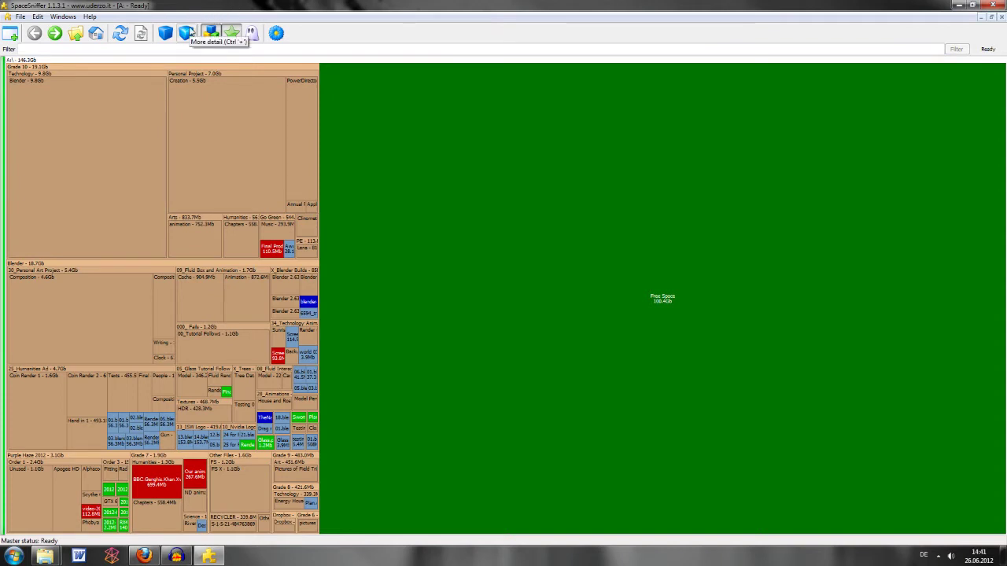
- Increase the treemap's detail by several nested folder levels
click(189, 32)
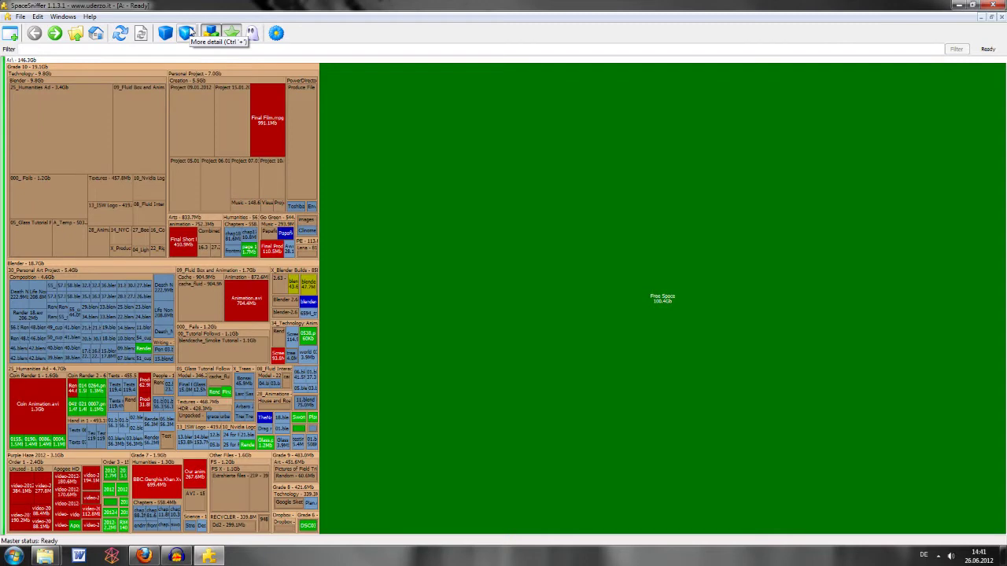
click(189, 31)
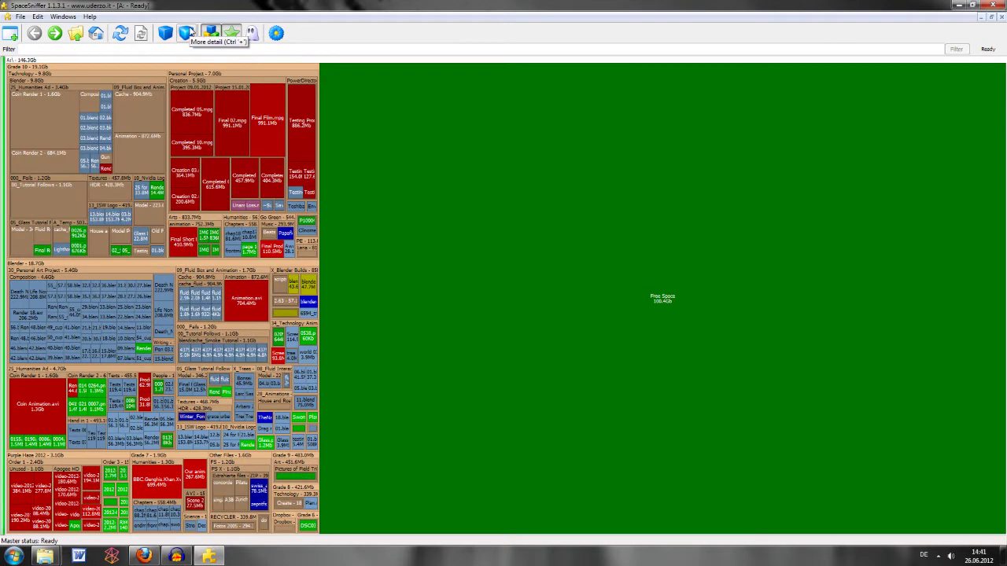
click(189, 31)
click(190, 31)
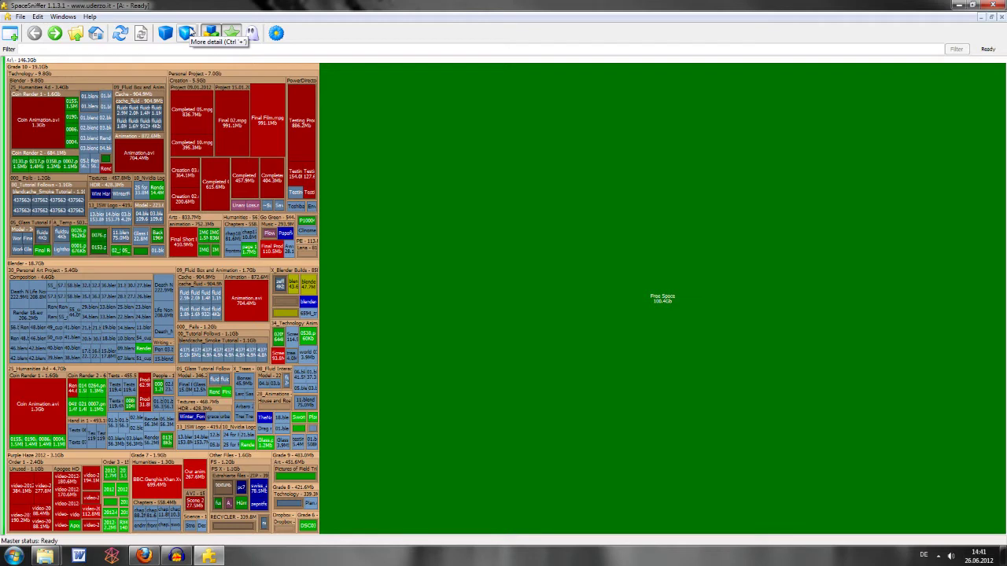
click(190, 32)
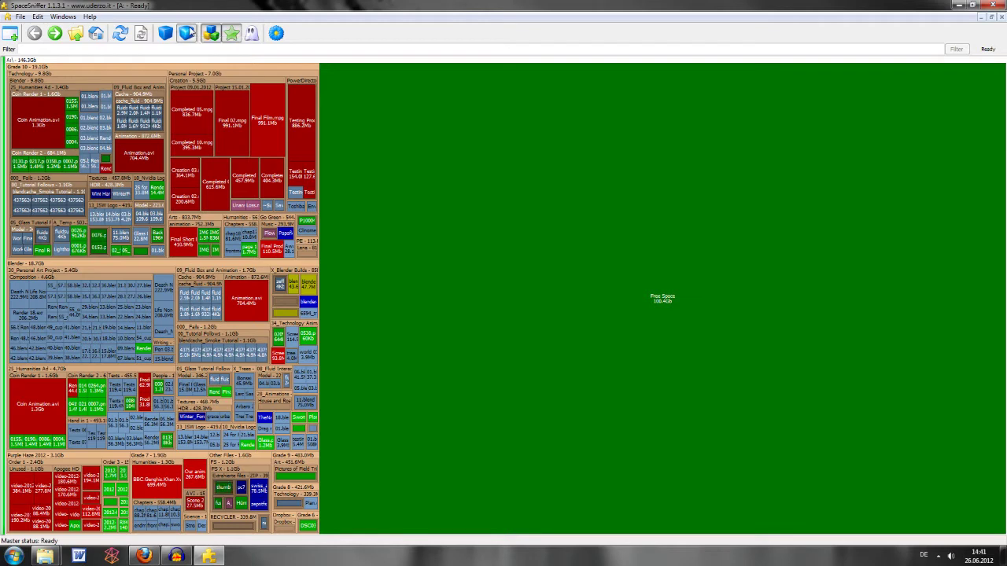
- Toggle between less and more detail, then zoom into Grade 10 and back out
click(181, 39)
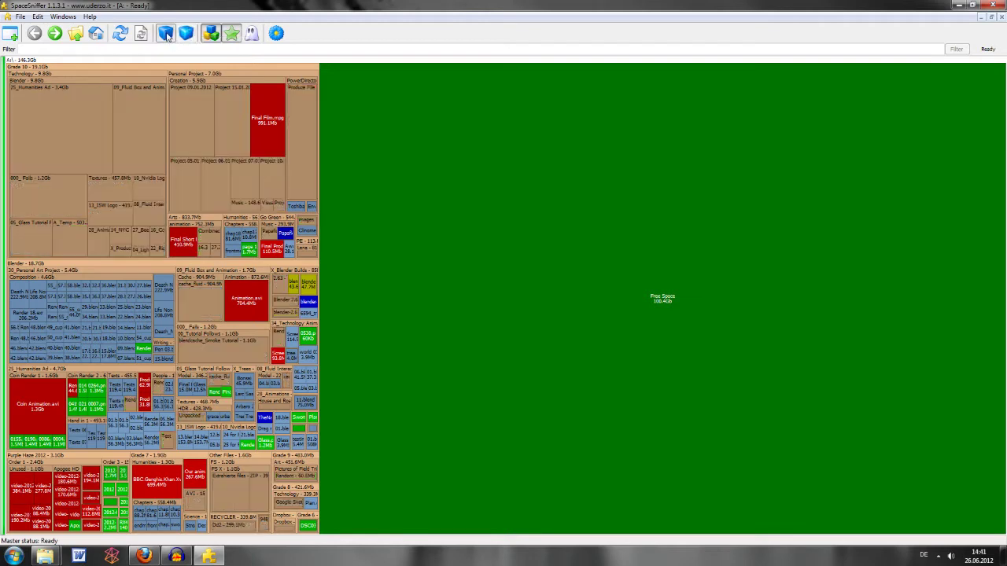
click(185, 35)
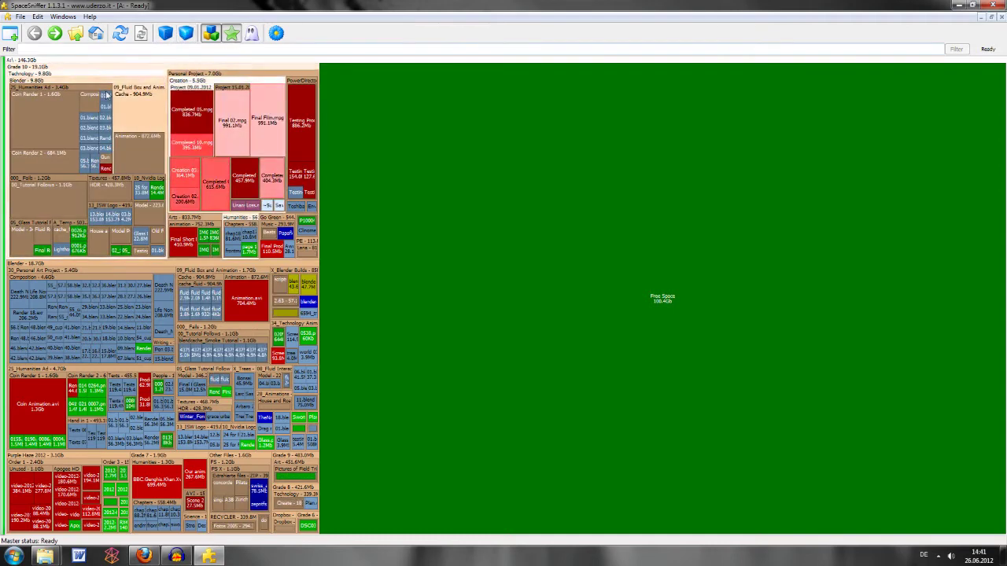
click(166, 37)
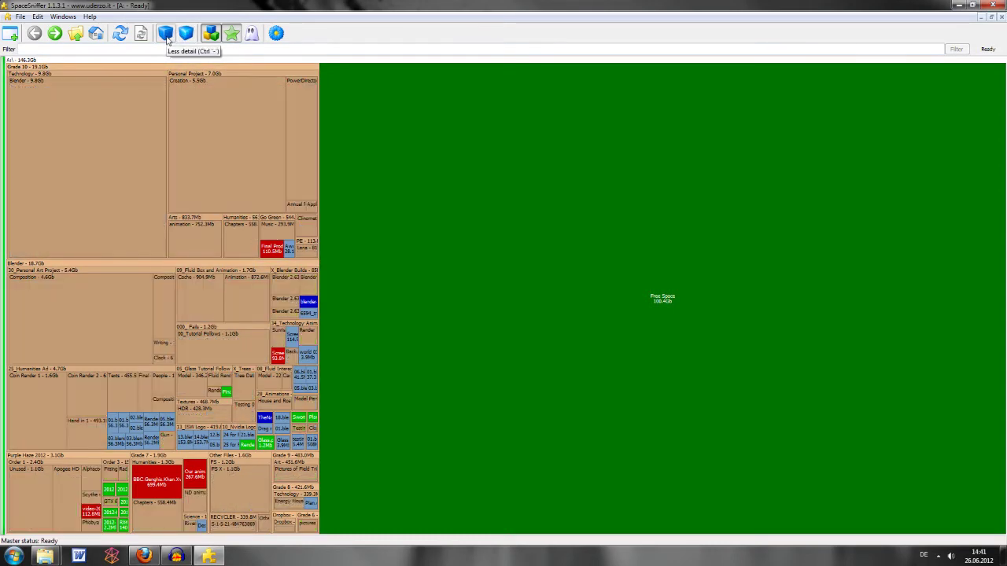
click(185, 35)
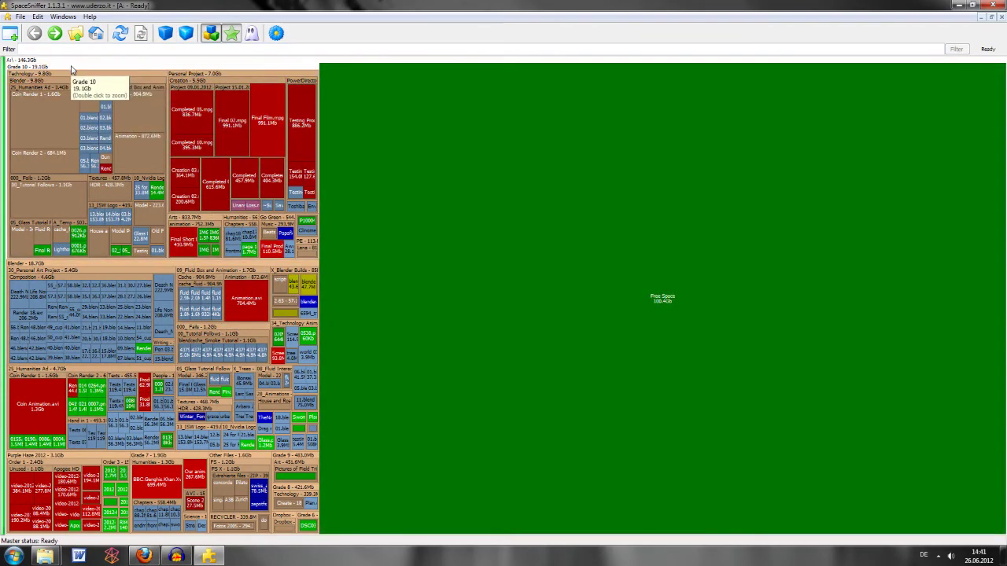
double_click(71, 70)
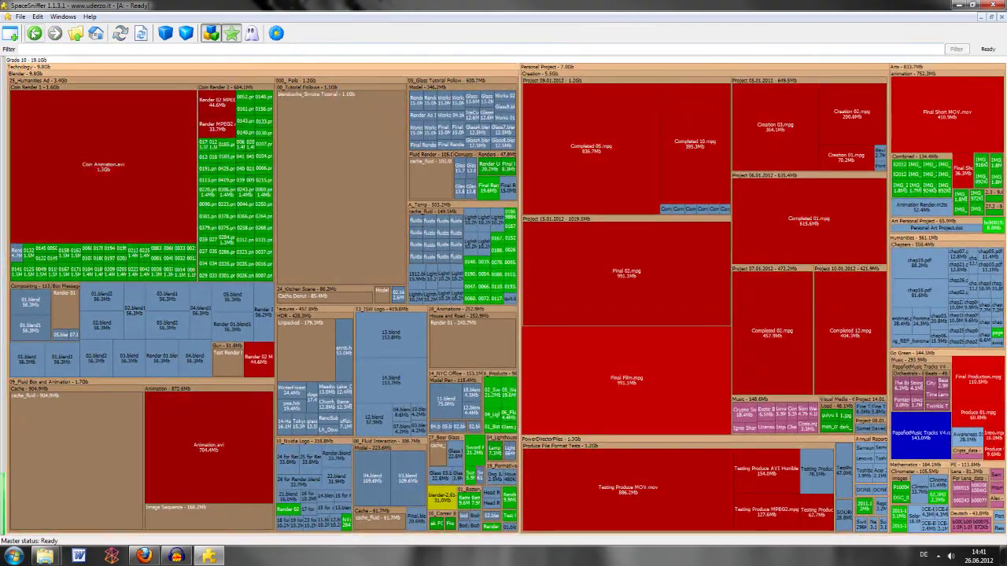
click(34, 33)
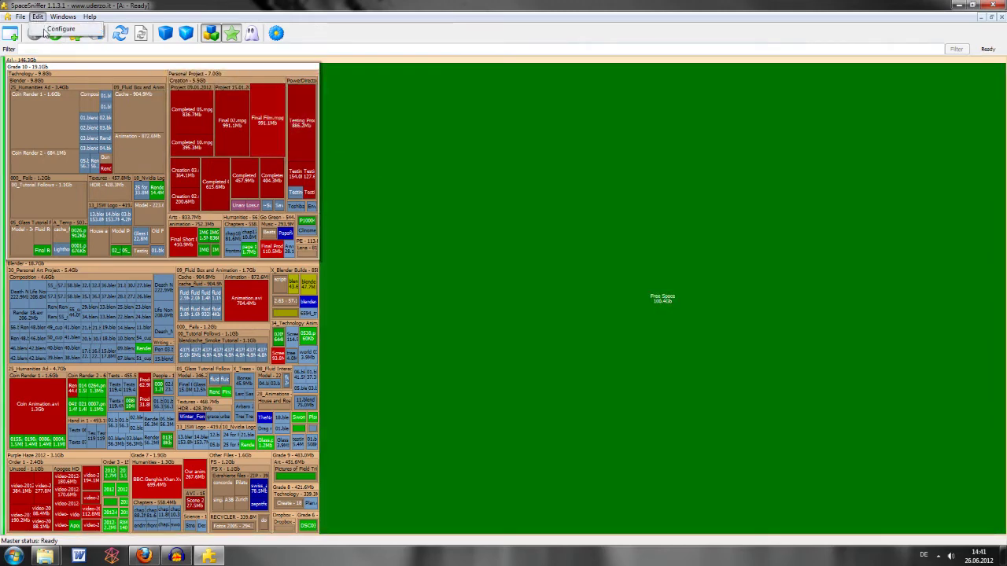
- In Configuration, enable 'Show free space on new views' on the Geometry page
click(45, 32)
drag(449, 198, 438, 187)
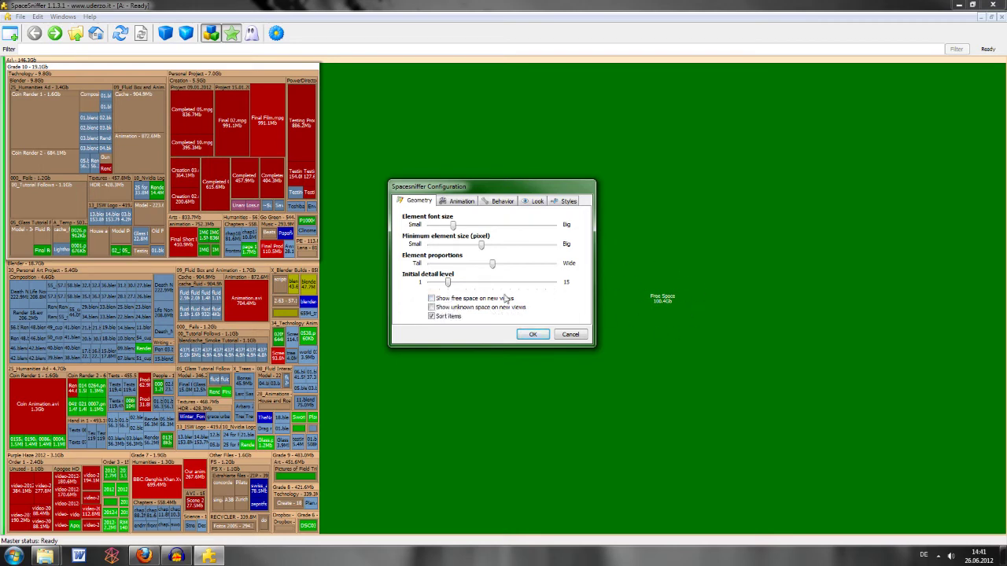
click(431, 298)
- Browse the Animation, Behavior and Look settings pages
click(461, 201)
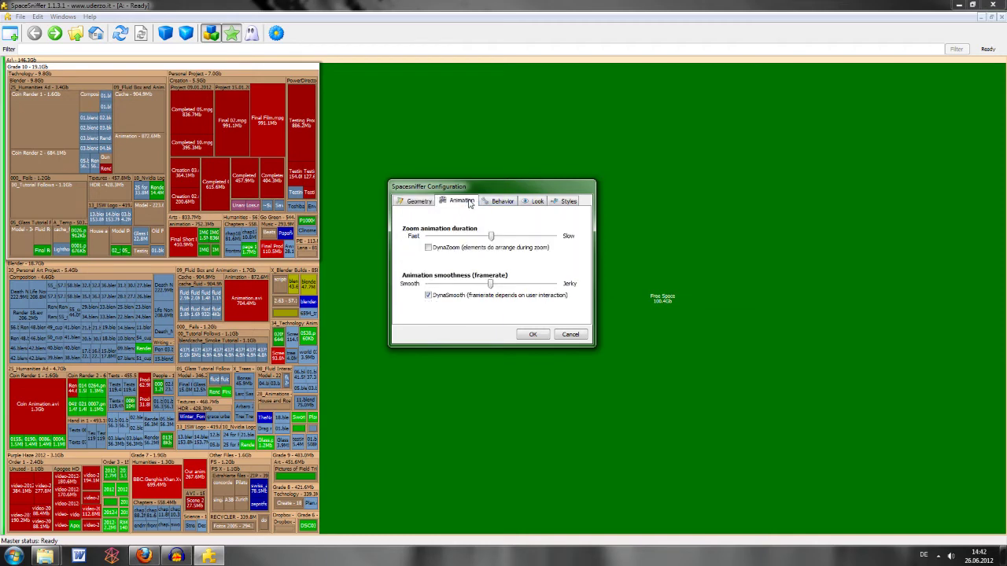
click(500, 201)
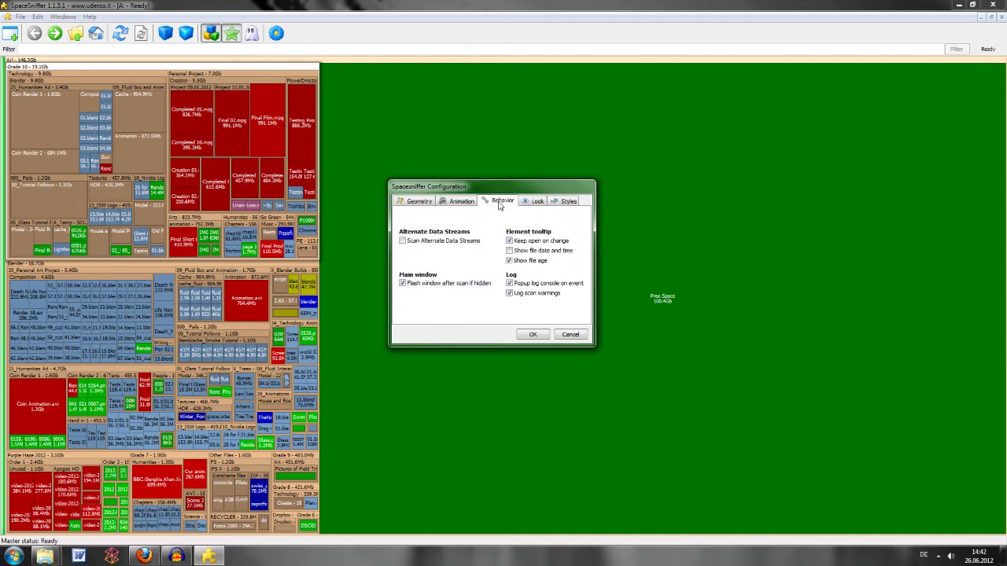
click(534, 201)
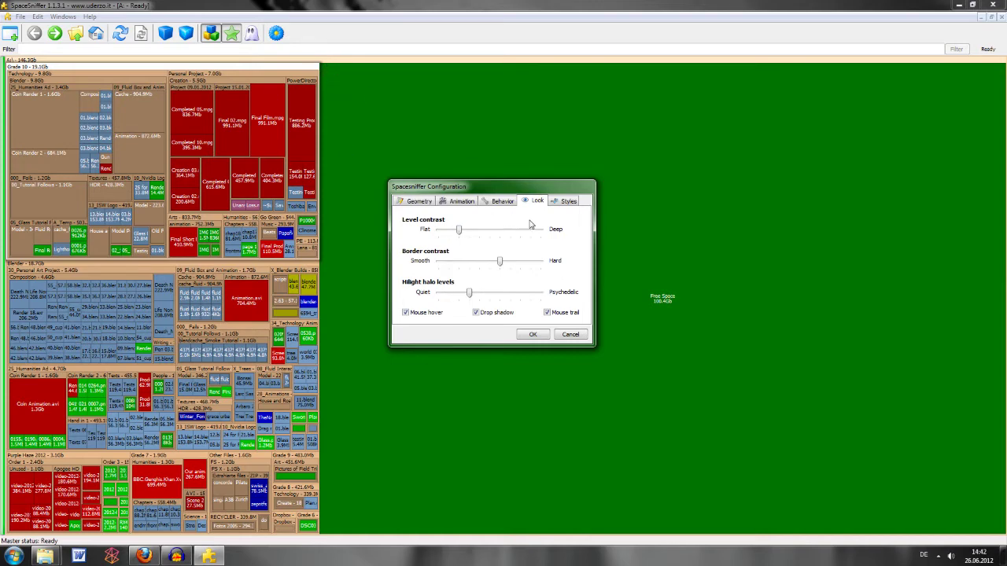
- Review the file class colours on the Styles page, including Archives/Disk images and Video/Movies
click(564, 203)
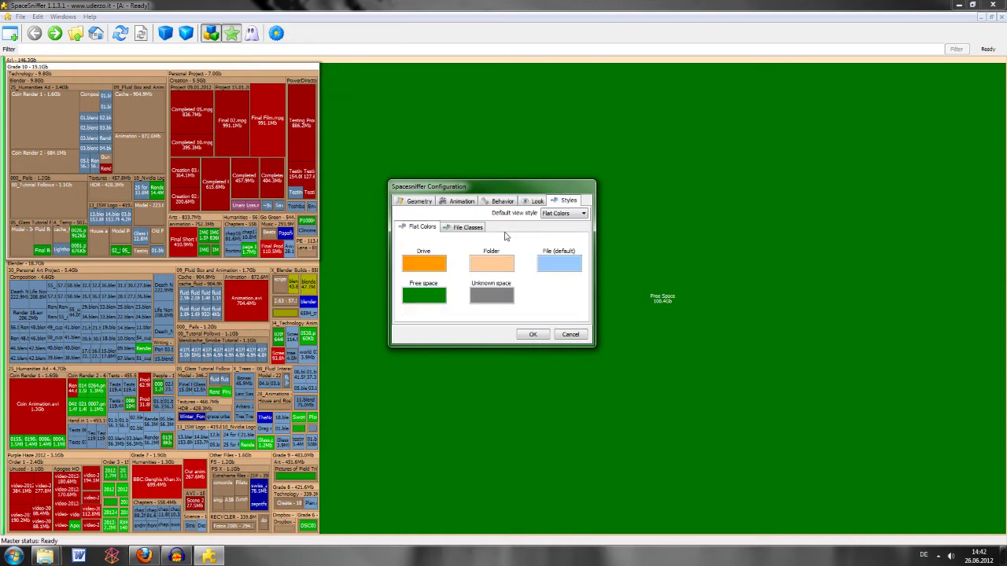
click(466, 228)
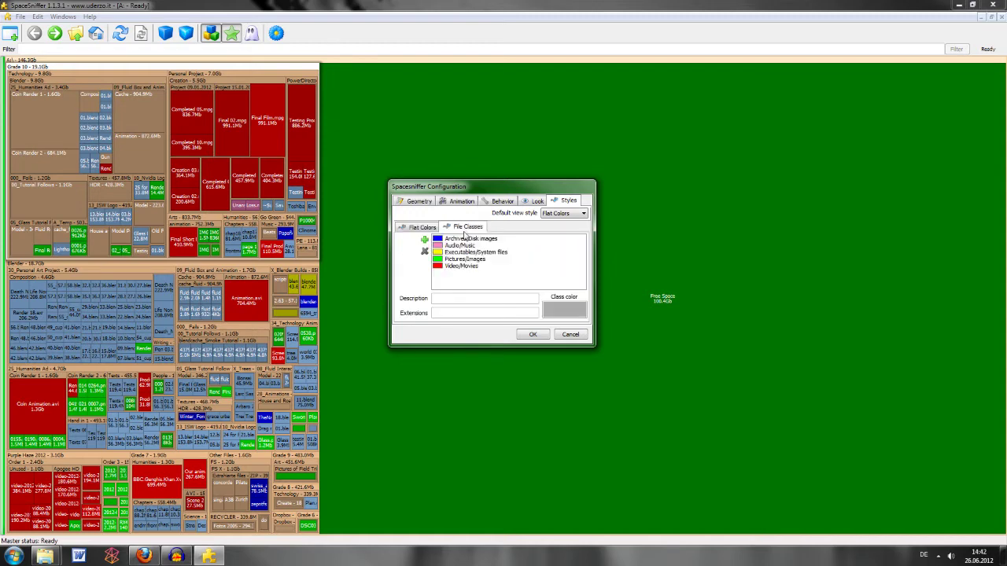
click(465, 240)
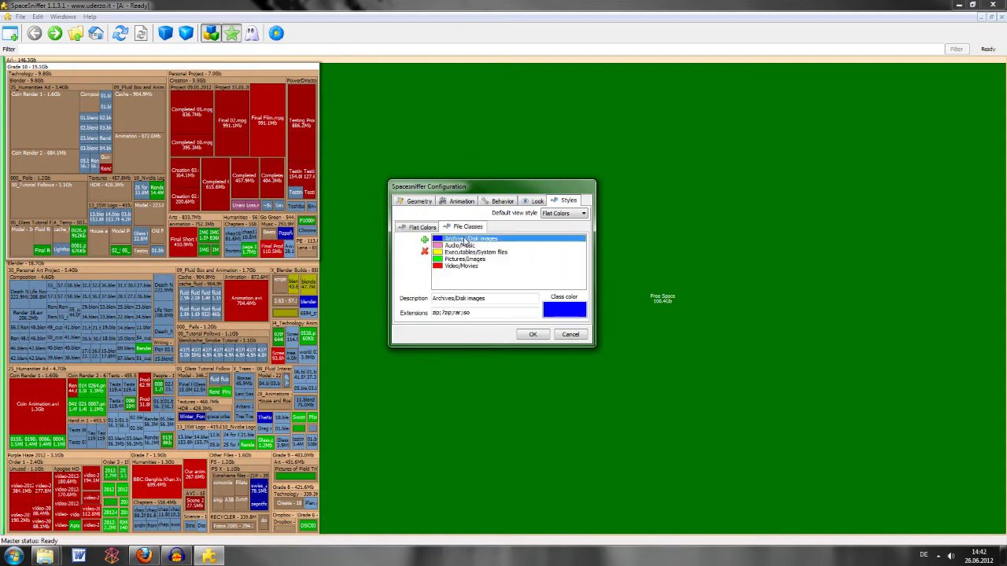
click(459, 267)
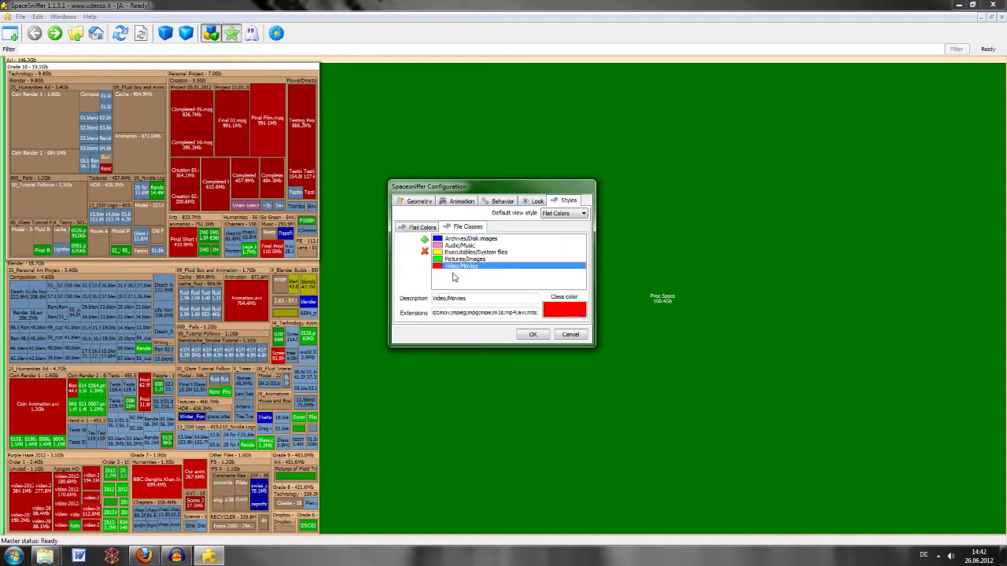
- Discard a teal colour for Video/Movies and make File Classes the default view style
click(555, 311)
drag(546, 186, 552, 216)
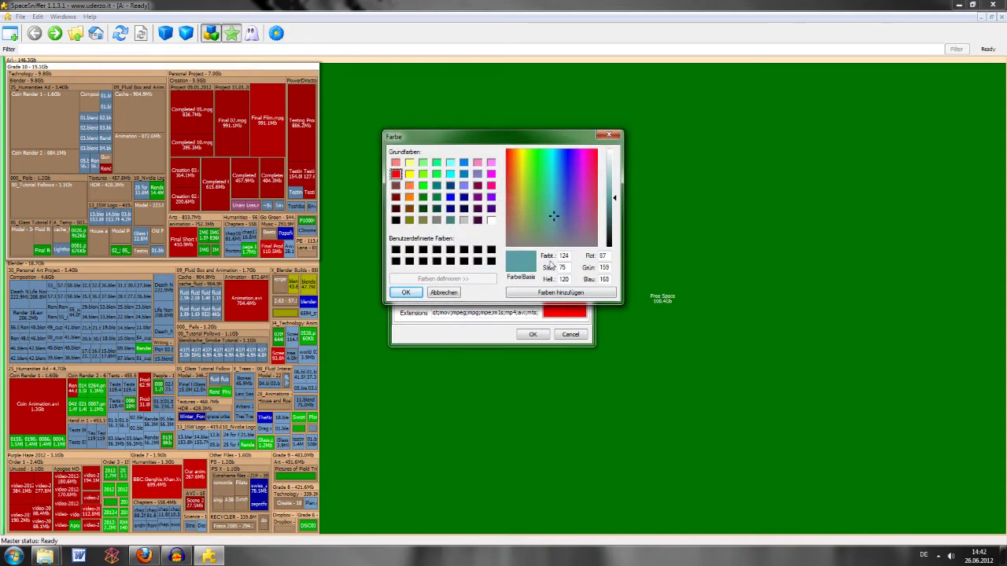
click(450, 296)
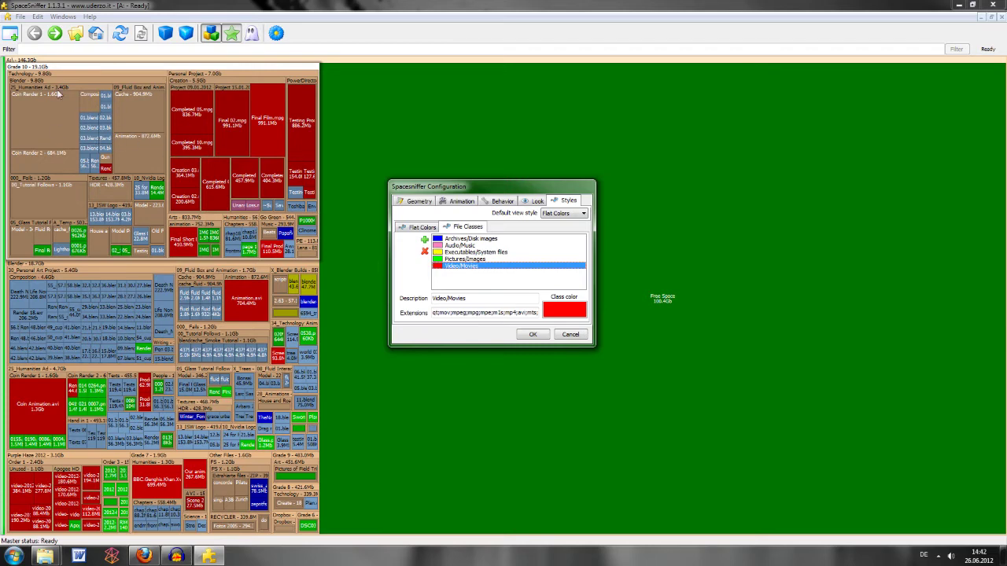
click(554, 214)
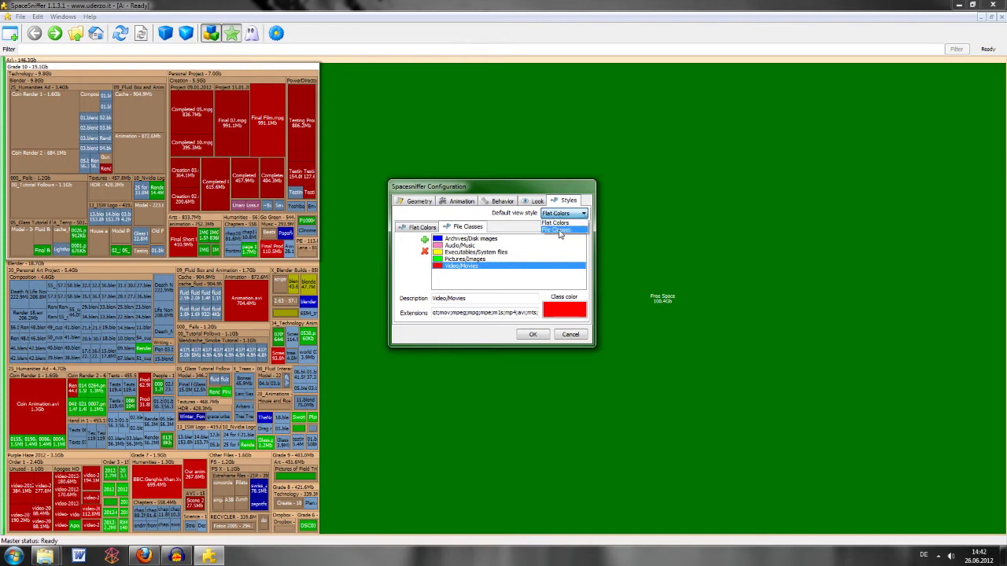
click(560, 230)
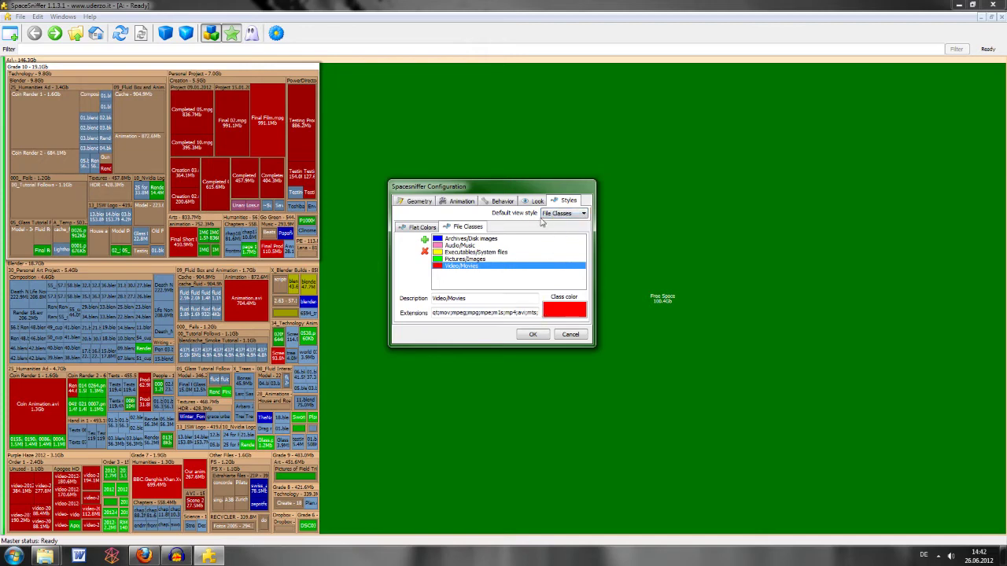
- Apply the configuration with OK and return to the drive A: treemap
click(534, 335)
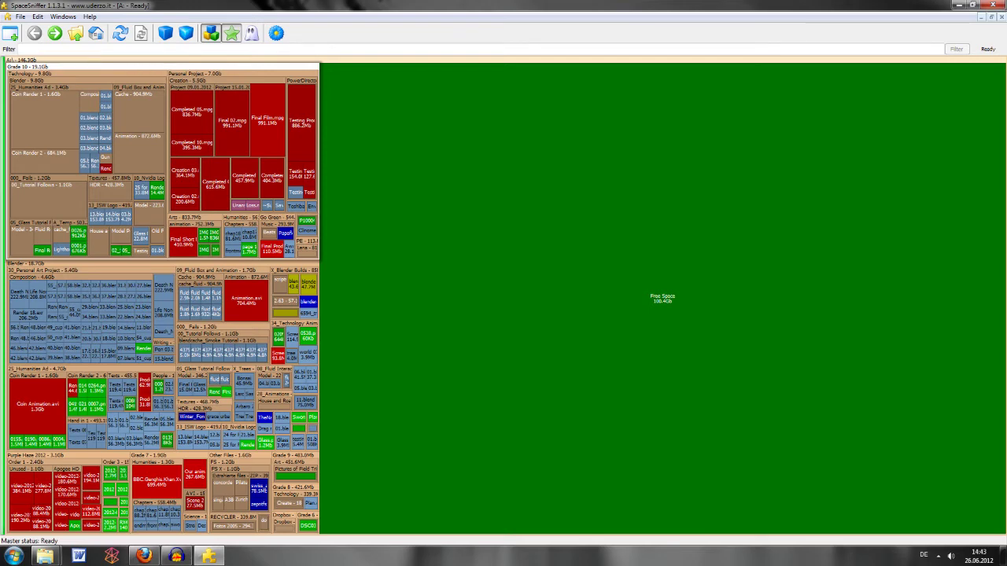
- Open a second view of drive A:
click(10, 34)
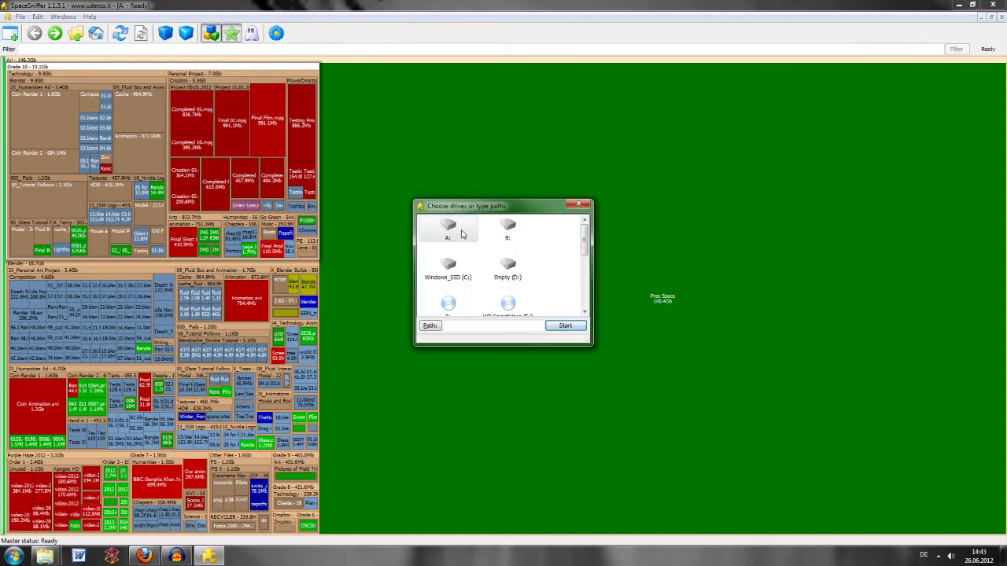
click(459, 232)
double_click(456, 230)
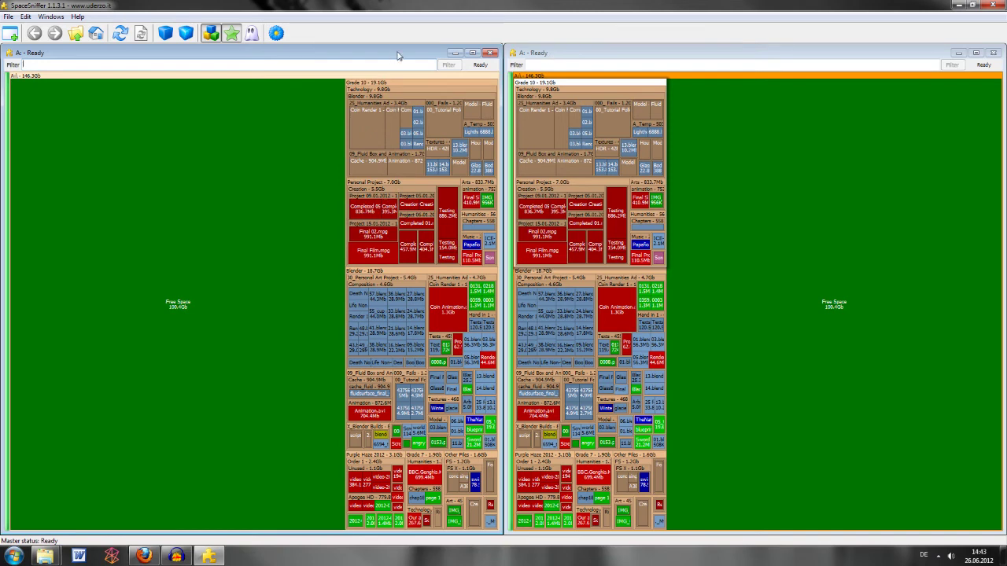
- Hide free space in the left view, reduce the right view's detail, and resize both views
click(233, 34)
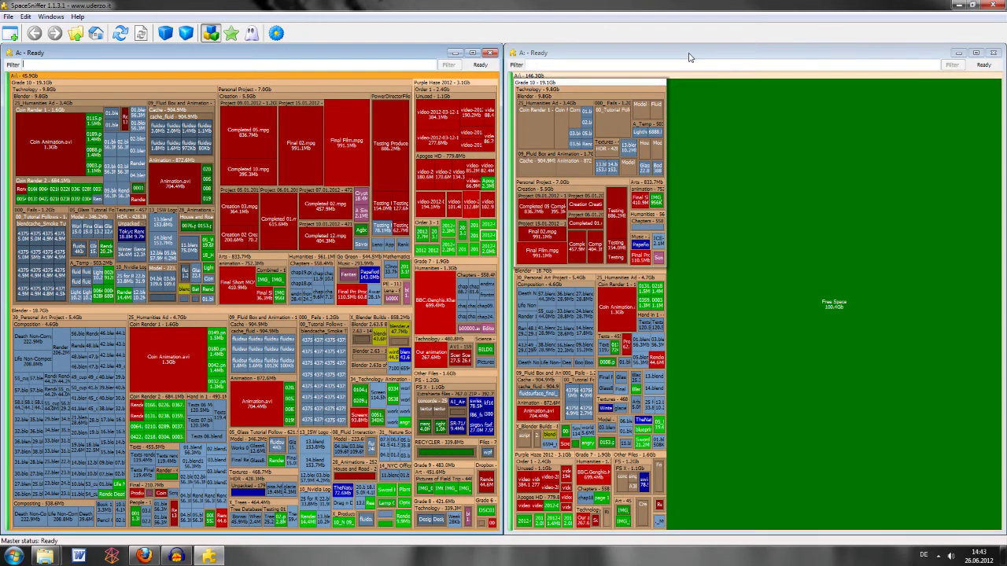
click(590, 88)
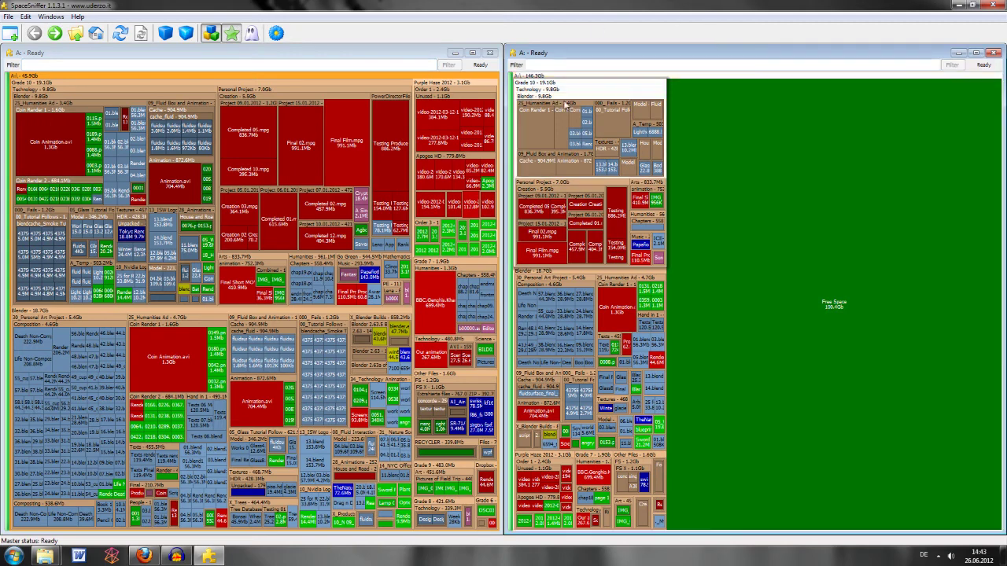
click(166, 34)
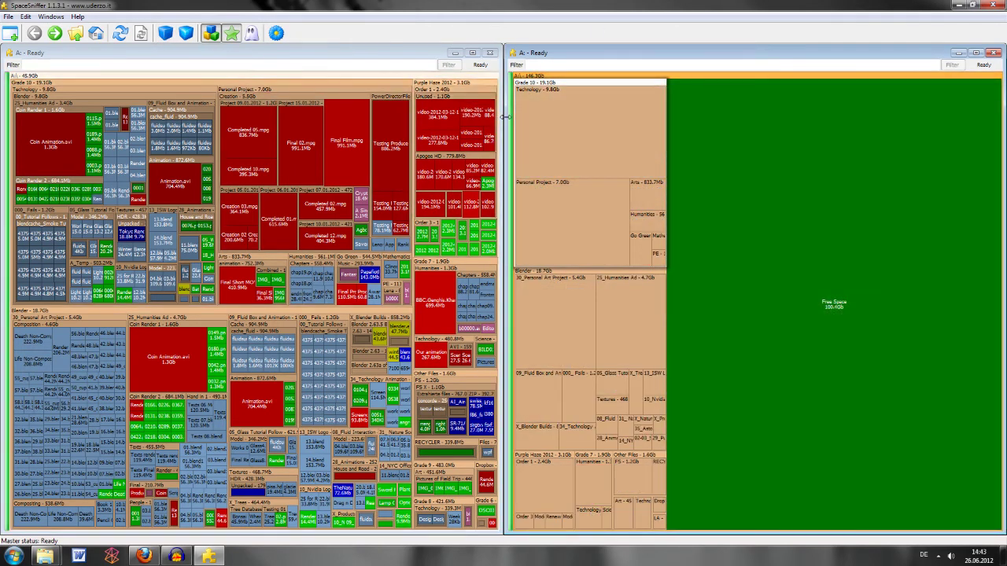
drag(508, 117, 743, 129)
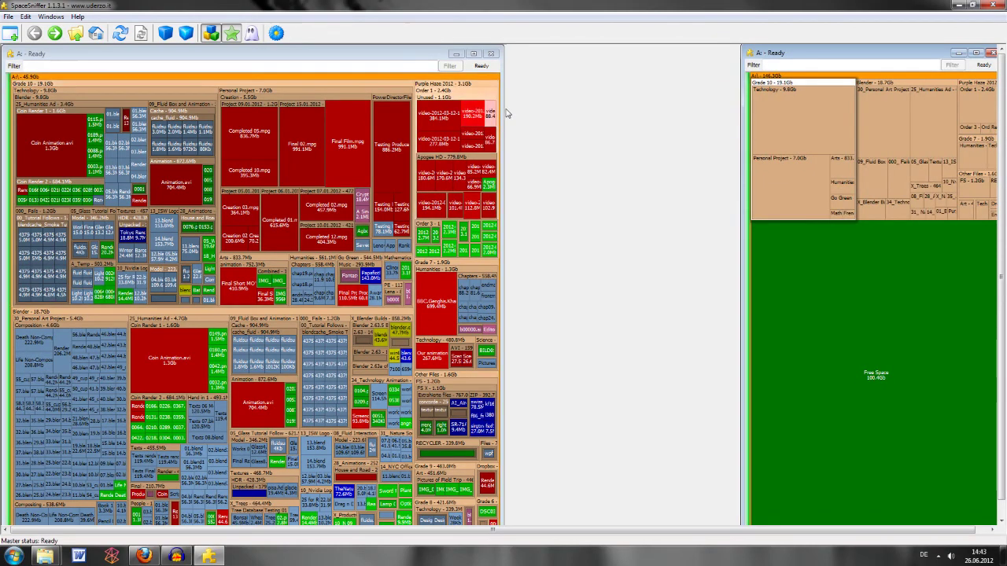
drag(503, 112, 739, 118)
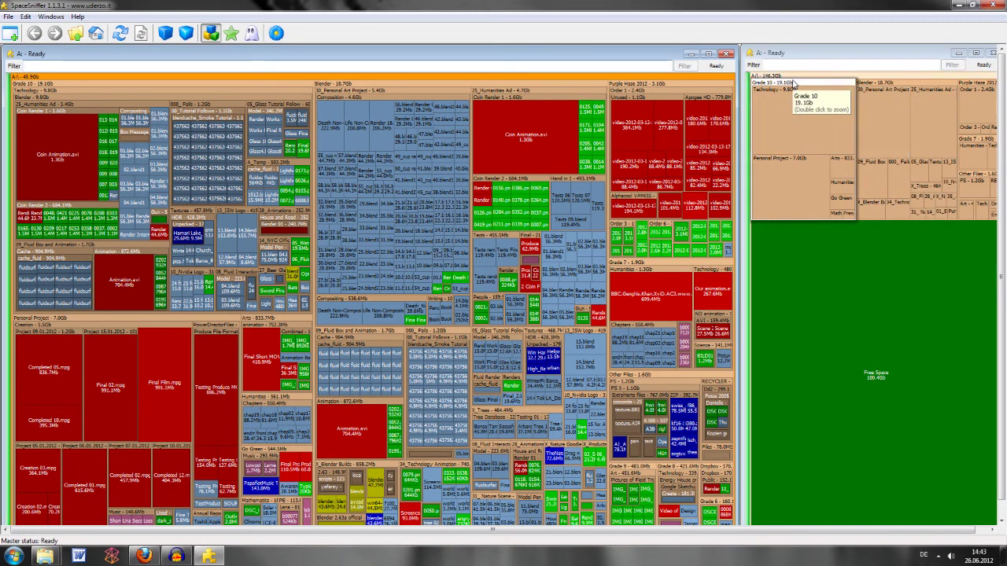
click(560, 83)
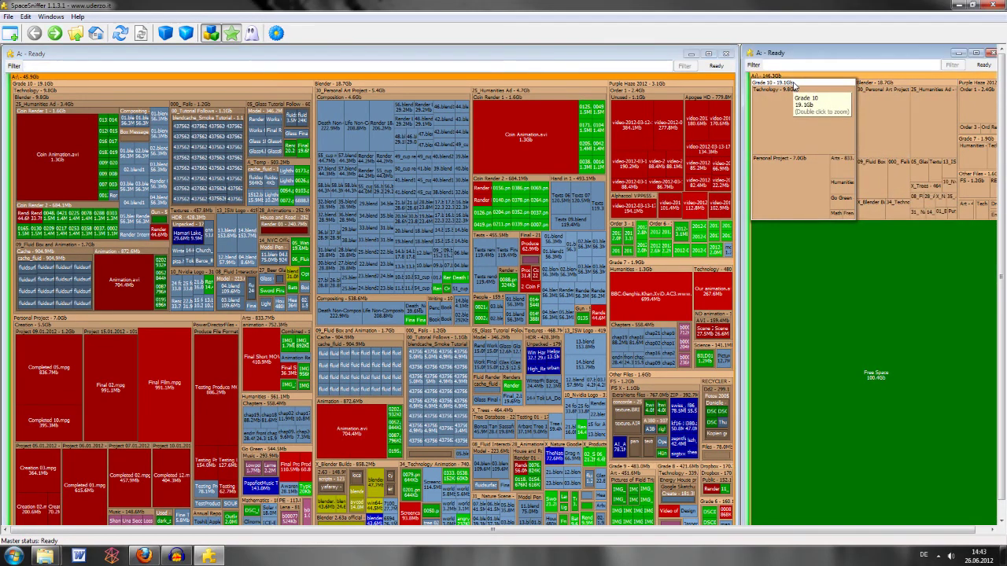
double_click(63, 83)
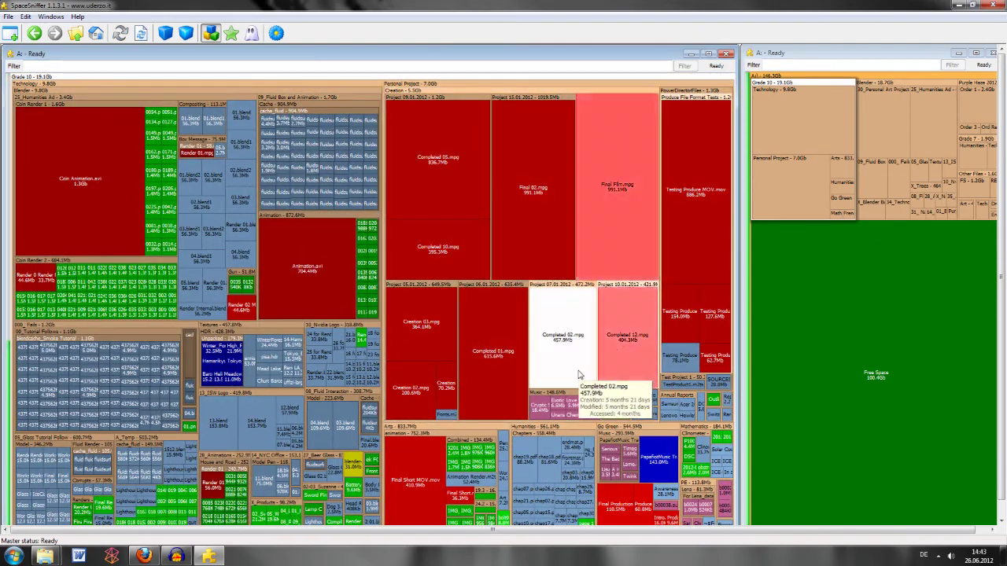
double_click(85, 152)
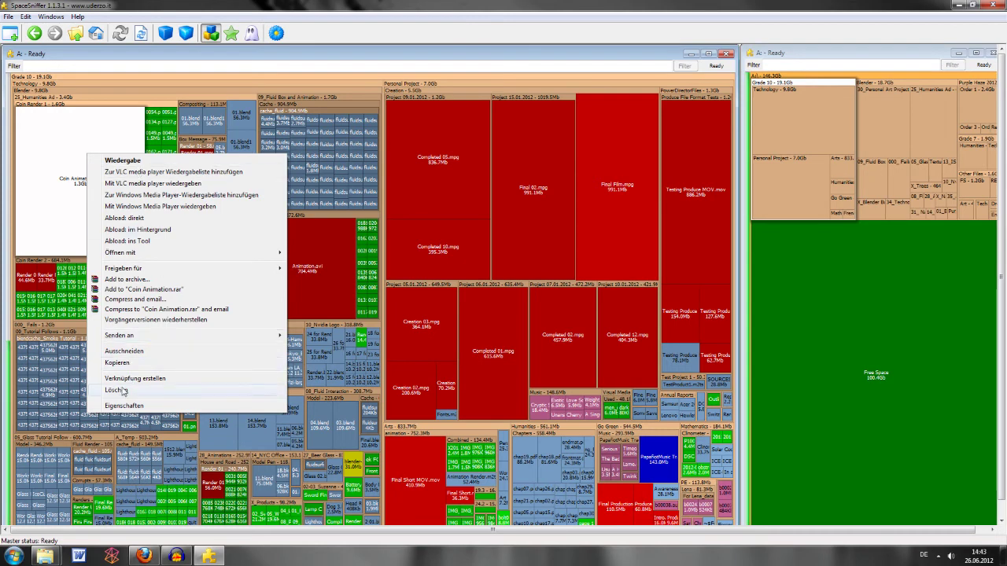
click(81, 132)
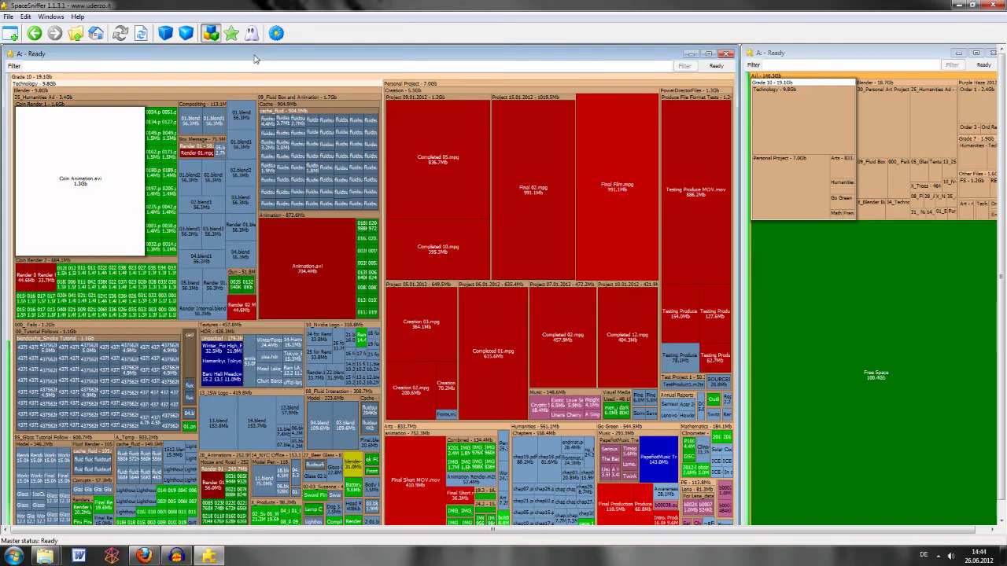
mouse_move(407, 229)
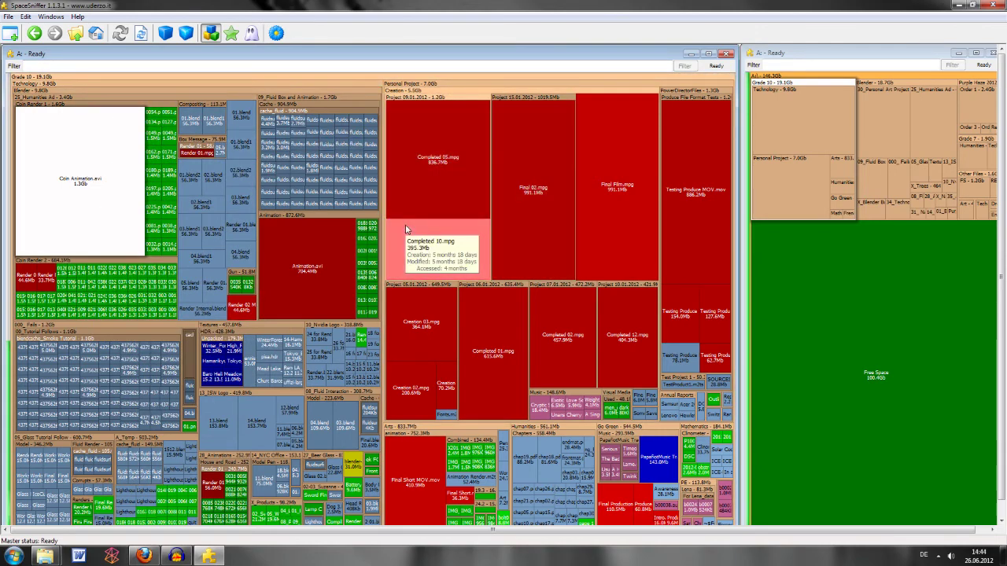
click(34, 33)
click(34, 33)
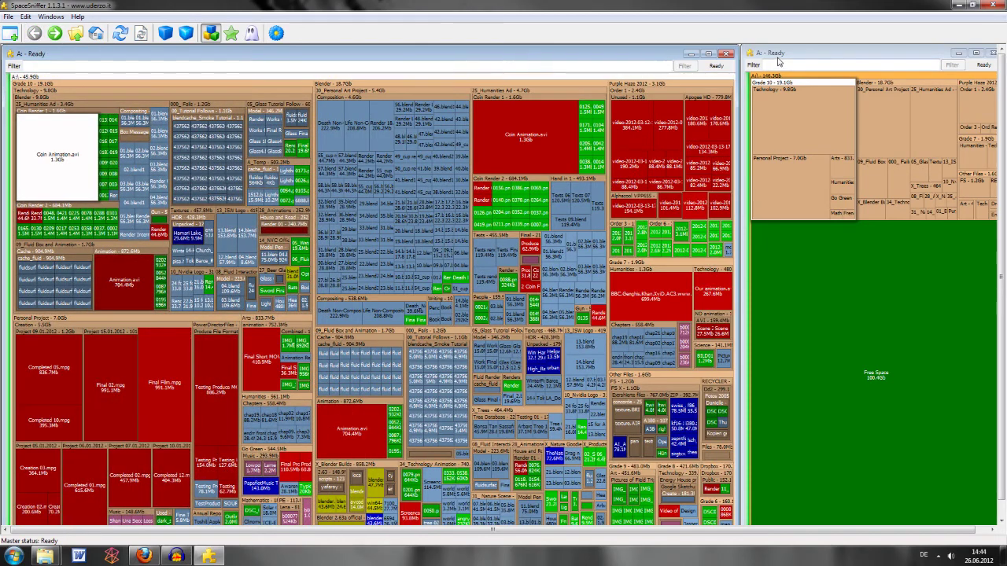
click(530, 54)
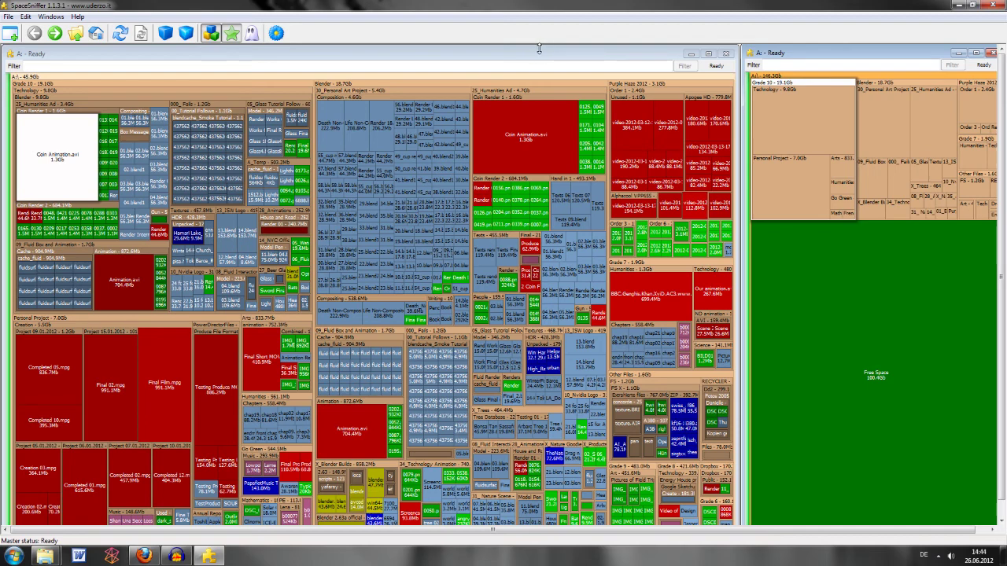
mouse_move(515, 192)
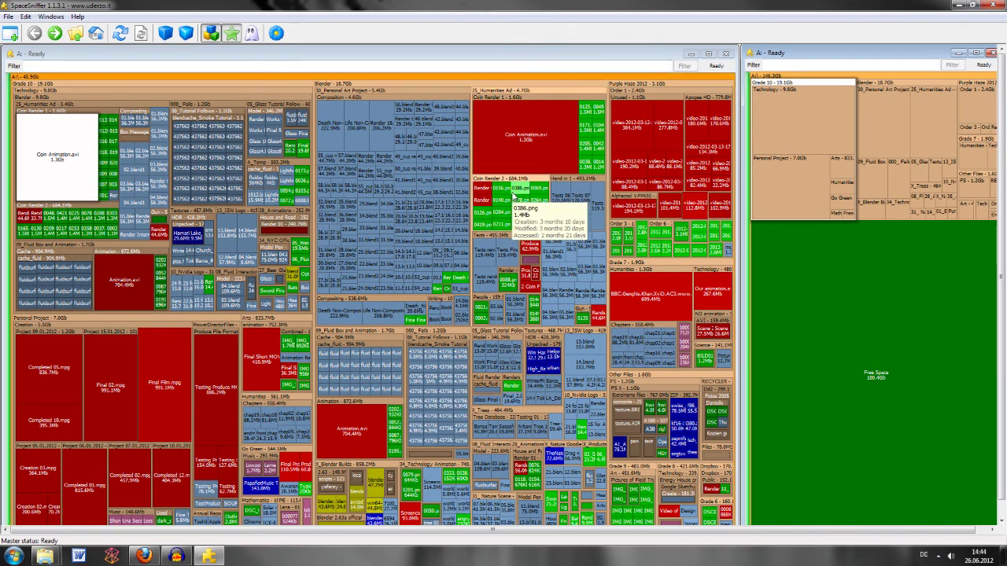